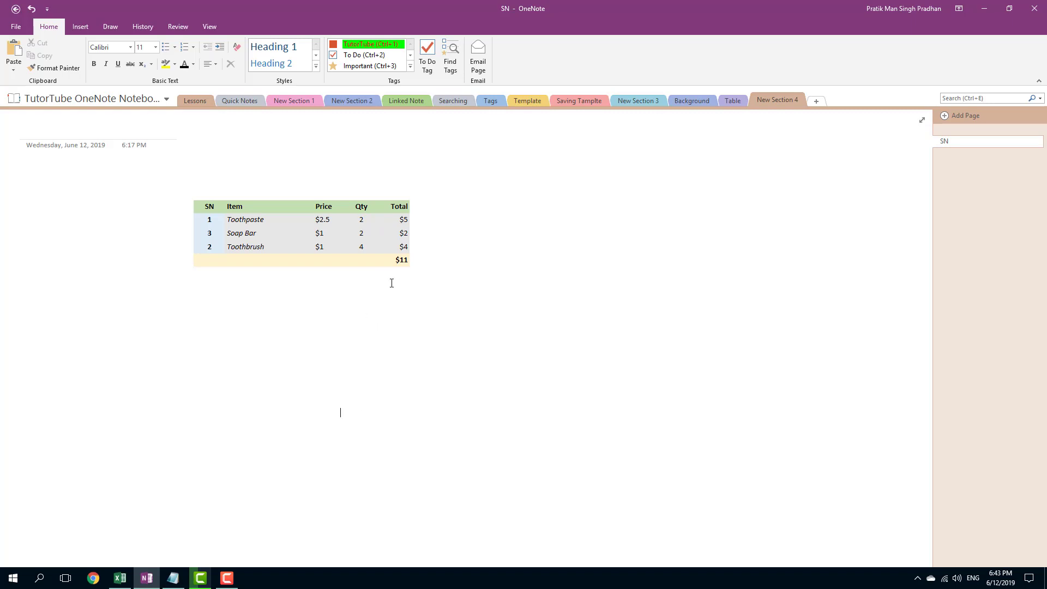
# Insert a new blank embedded Excel spreadsheet and drag it up beside the item table.
pyautogui.moveTo(405, 259); pyautogui.dragTo(482, 318)
pyautogui.click(561, 359)
pyautogui.click(82, 28)
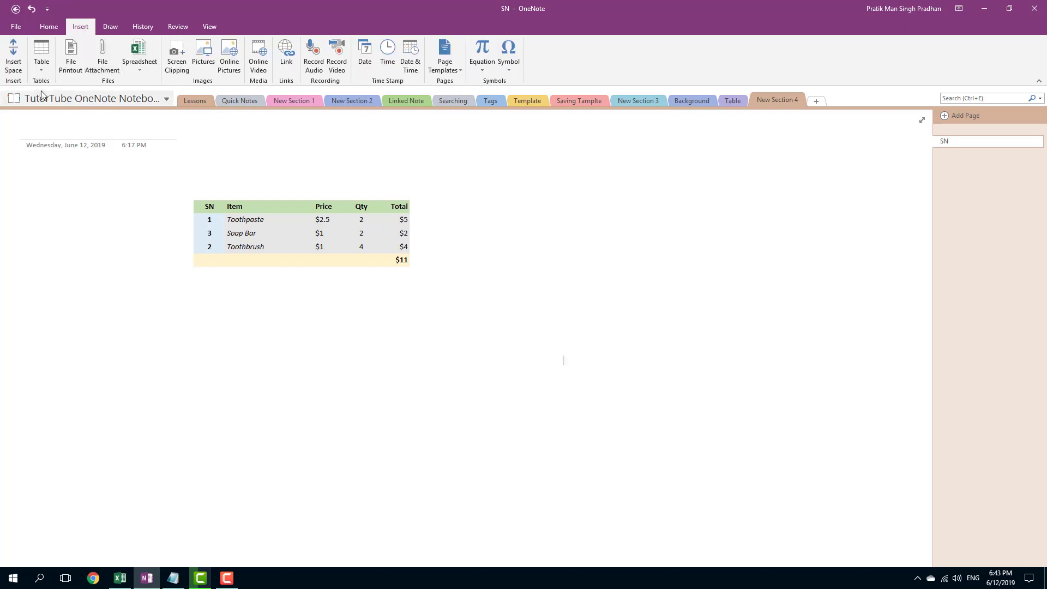
pyautogui.click(41, 70)
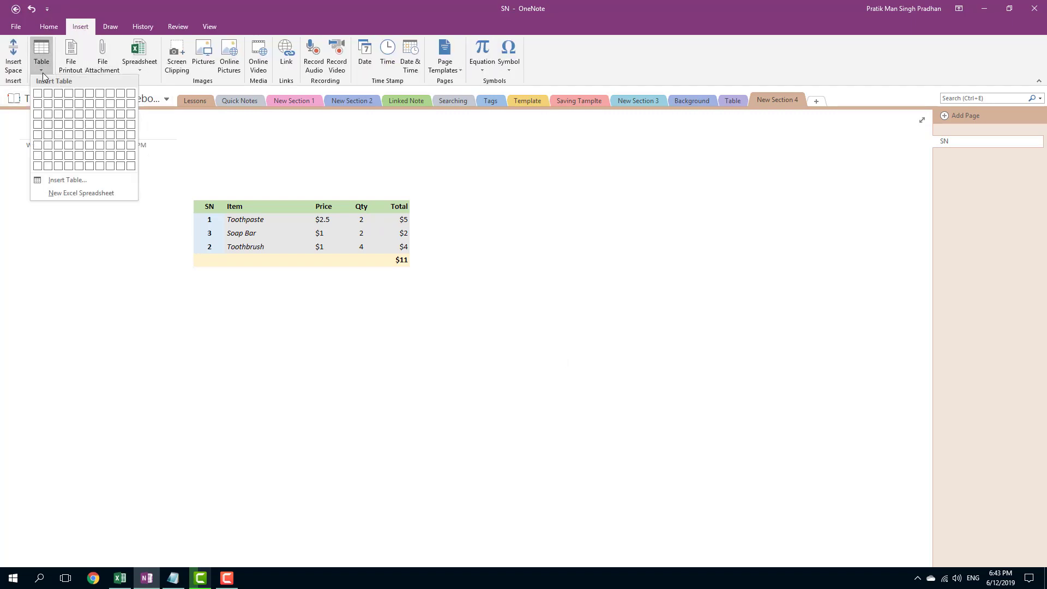
pyautogui.click(78, 193)
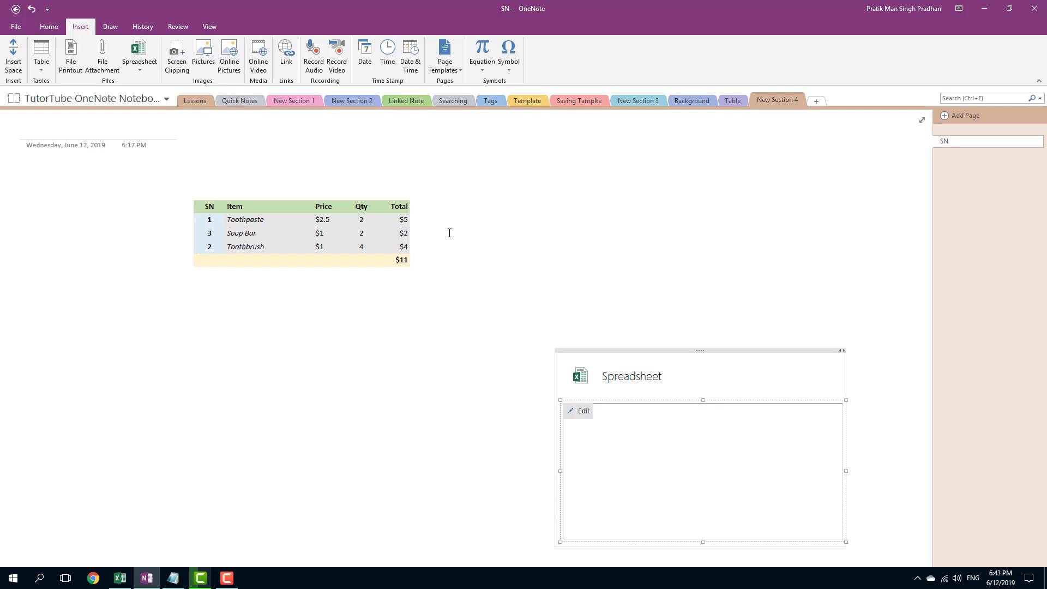
pyautogui.moveTo(676, 353); pyautogui.dragTo(647, 240)
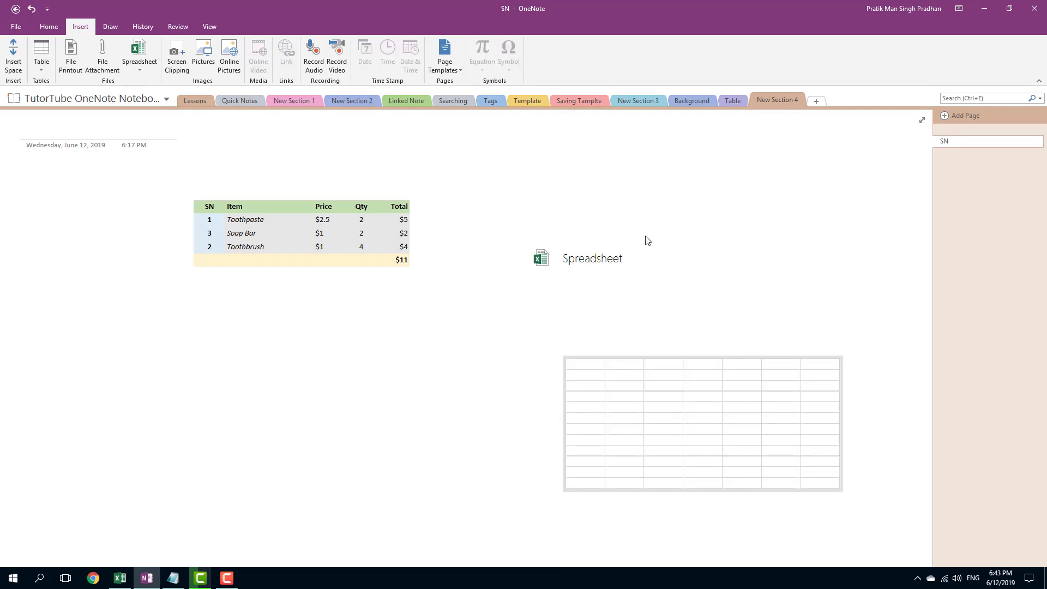
pyautogui.moveTo(598, 367)
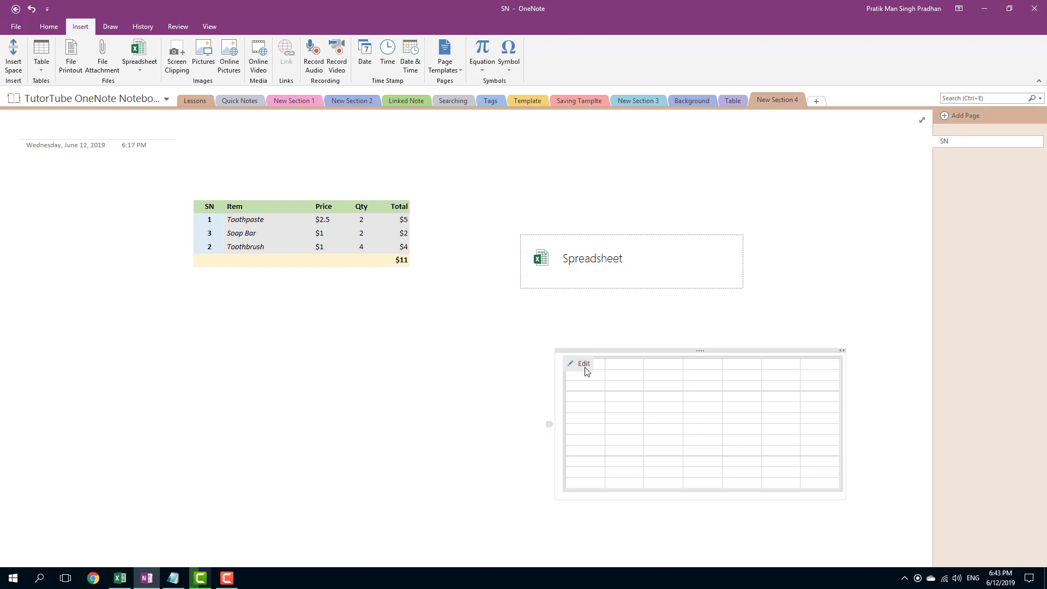
# Open the embedded sheet in a maximised Excel window and apply the Good style to A1:G12.
pyautogui.click(583, 365)
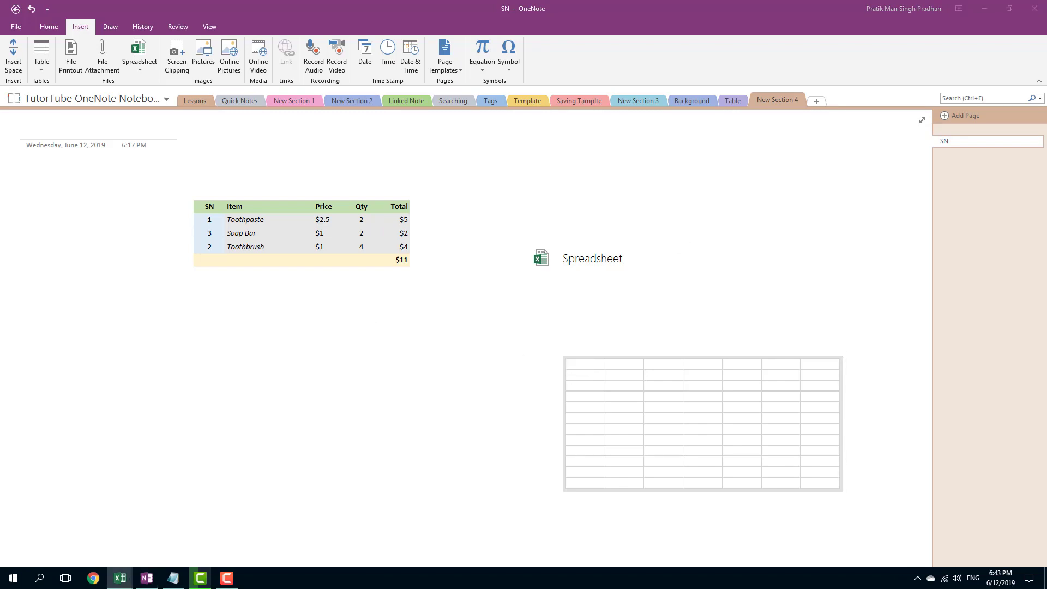
pyautogui.moveTo(406, 185); pyautogui.dragTo(267, 3)
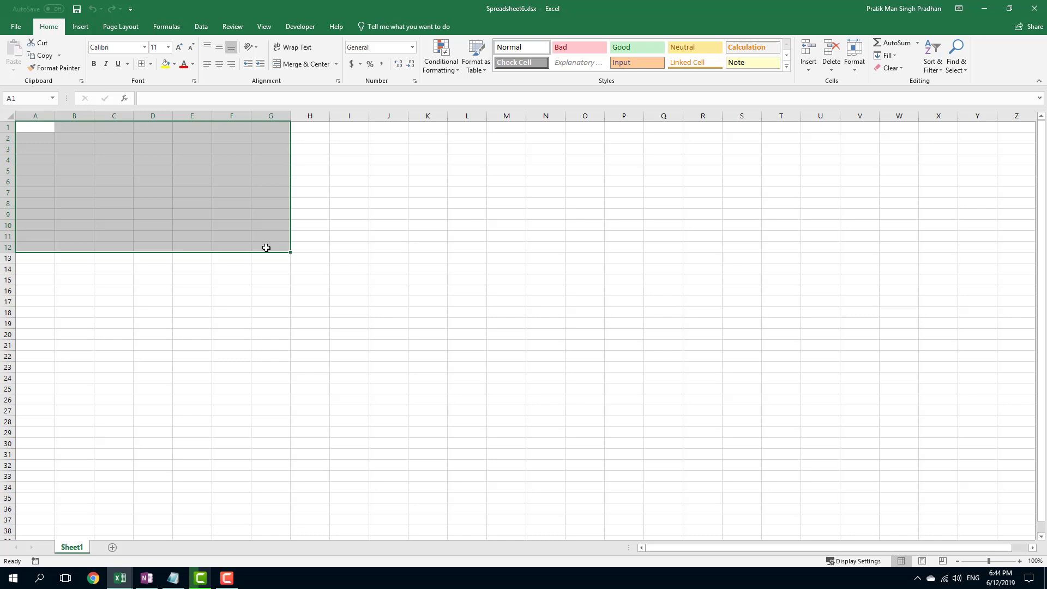
pyautogui.click(268, 247)
pyautogui.keyDown('shift'); pyautogui.click(42, 126); pyautogui.keyUp('shift')
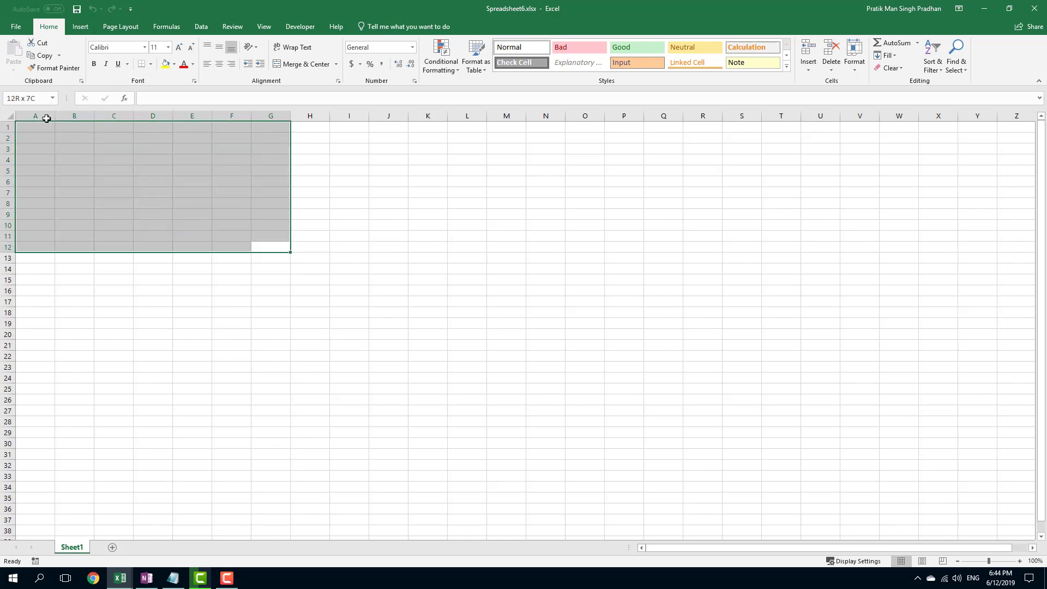
pyautogui.click(622, 49)
# Enter sample text 'fghfgh' in E9 and 'fgh' in C4, then save and close the workbook.
pyautogui.click(191, 213)
pyautogui.write('fghfg')
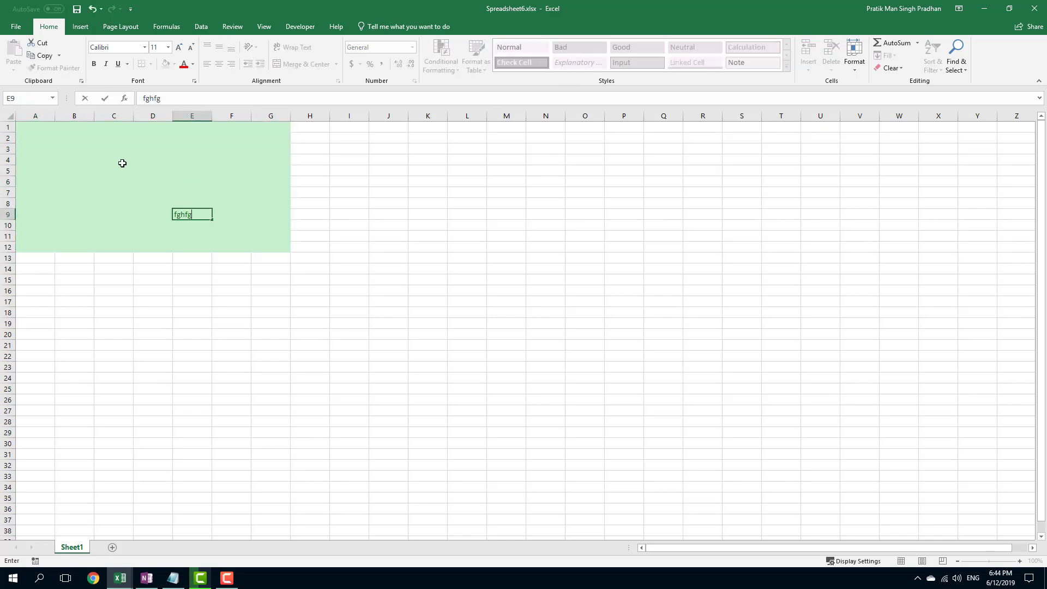
pyautogui.write('h')
pyautogui.click(122, 163)
pyautogui.write('fgh')
pyautogui.click(428, 235)
pyautogui.click(1034, 9)
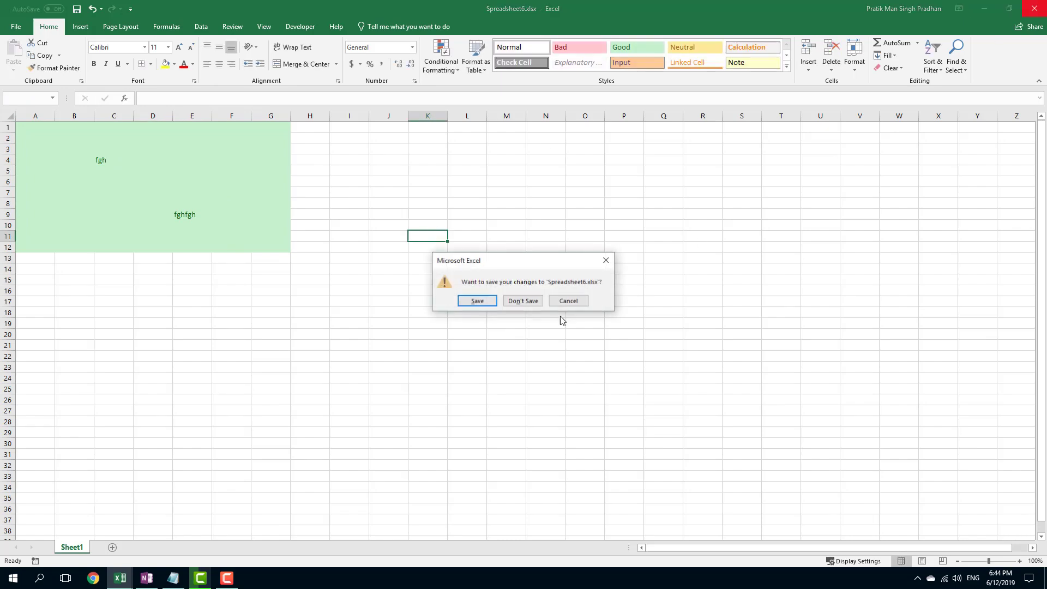
pyautogui.click(488, 303)
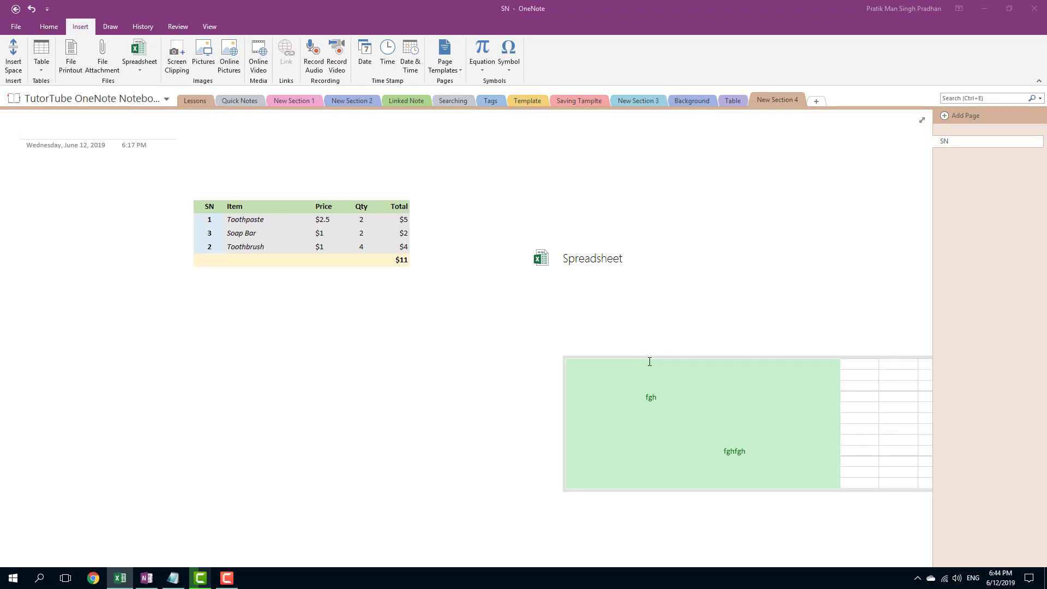
# Move the embedded spreadsheet up and left, then select the entire item table.
pyautogui.click(649, 357)
pyautogui.moveTo(650, 355); pyautogui.dragTo(555, 316)
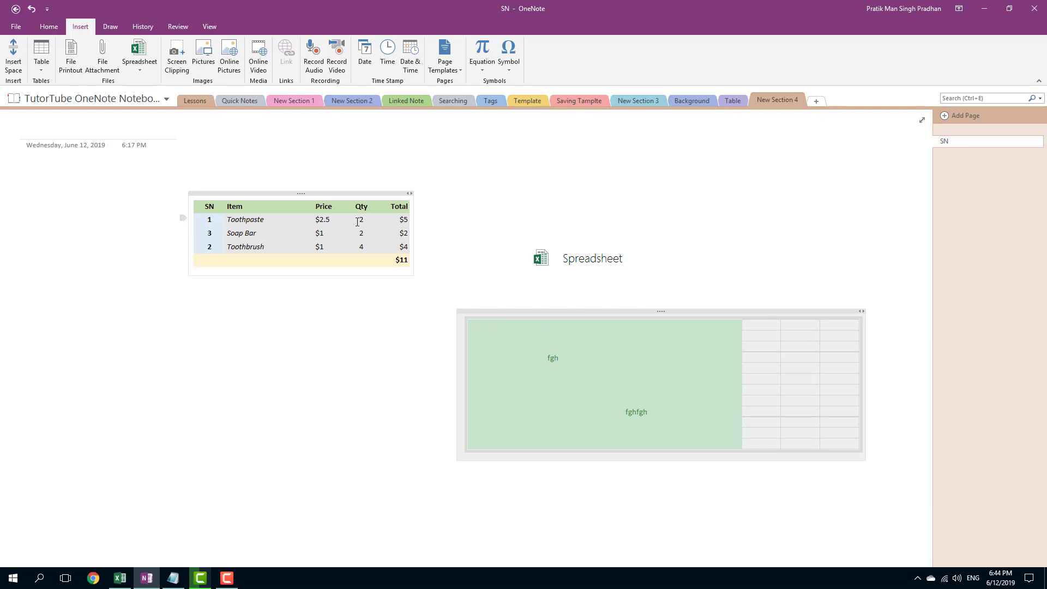
pyautogui.moveTo(407, 259); pyautogui.dragTo(207, 206)
pyautogui.click(396, 271)
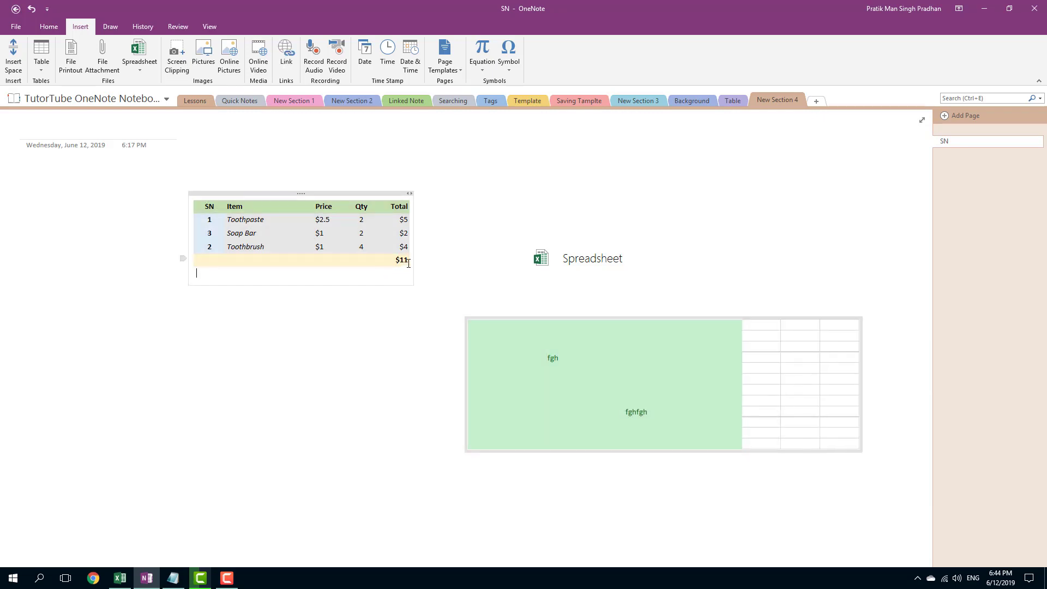
pyautogui.moveTo(408, 264); pyautogui.dragTo(190, 208)
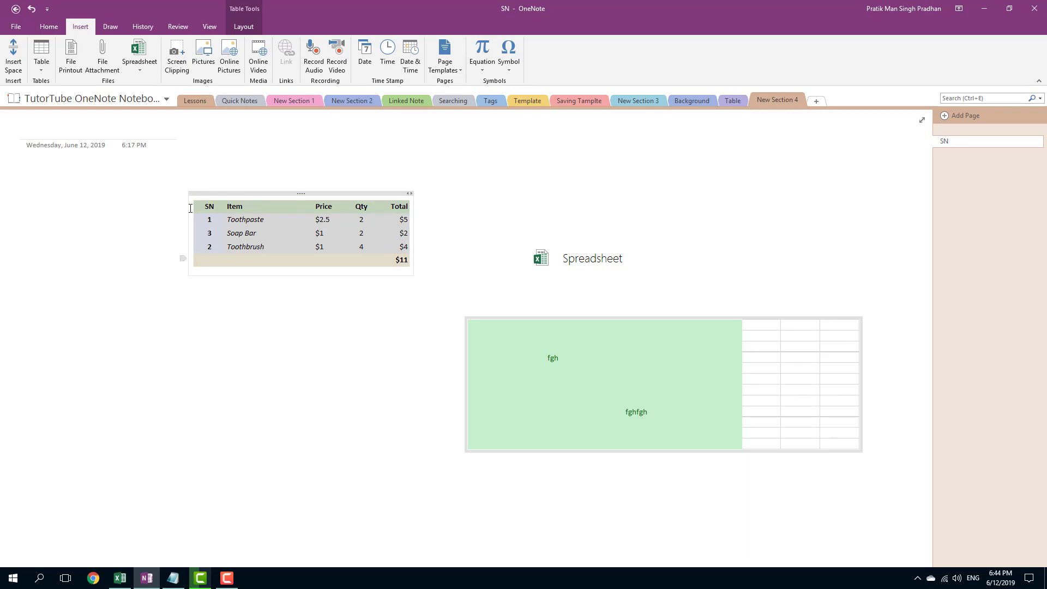
# Bring up the Table Tools Layout options for the selected item table.
pyautogui.click(246, 27)
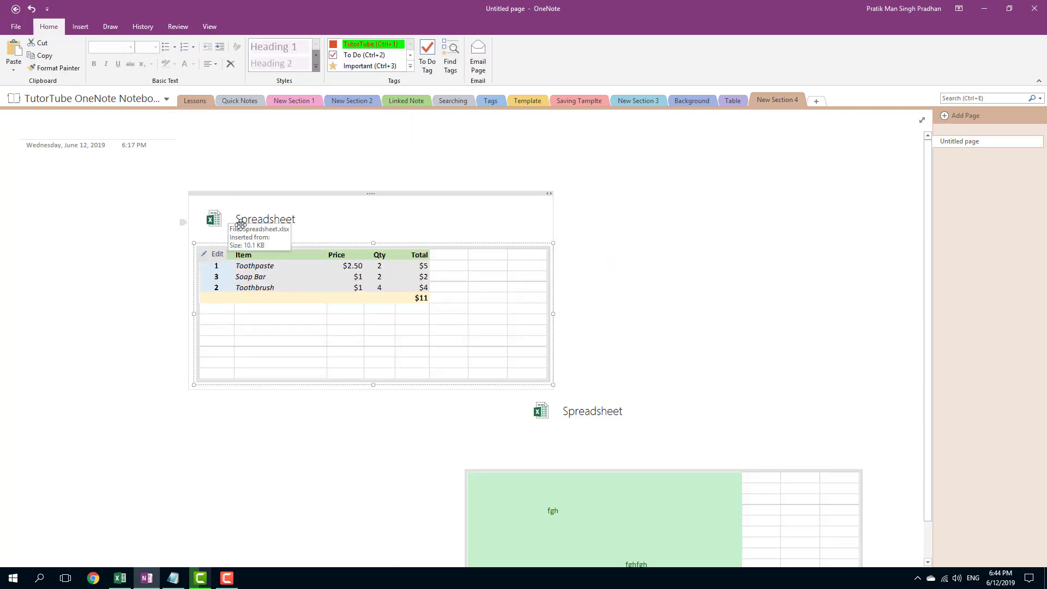
# Sort the converted sheet's rows by SN (A2:A4) smallest to largest, expanding the selection.
pyautogui.click(217, 255)
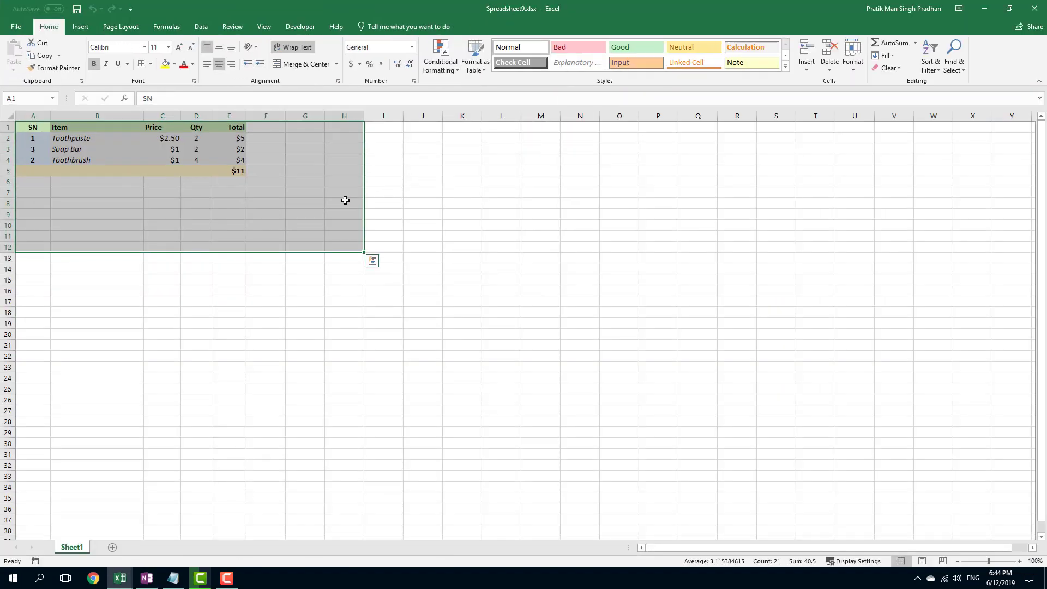
pyautogui.click(274, 215)
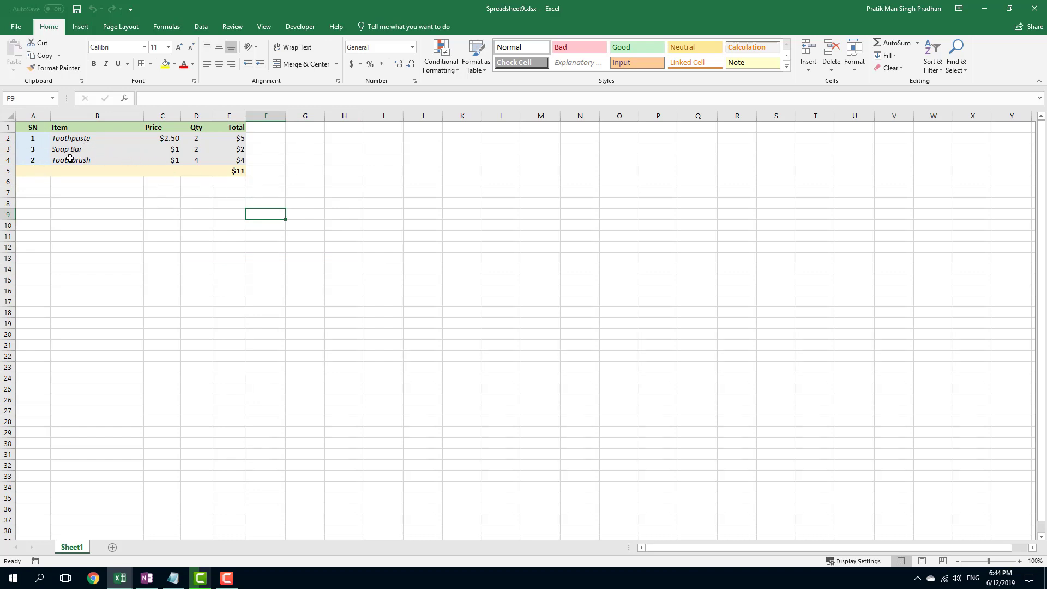
pyautogui.moveTo(33, 159); pyautogui.dragTo(31, 140)
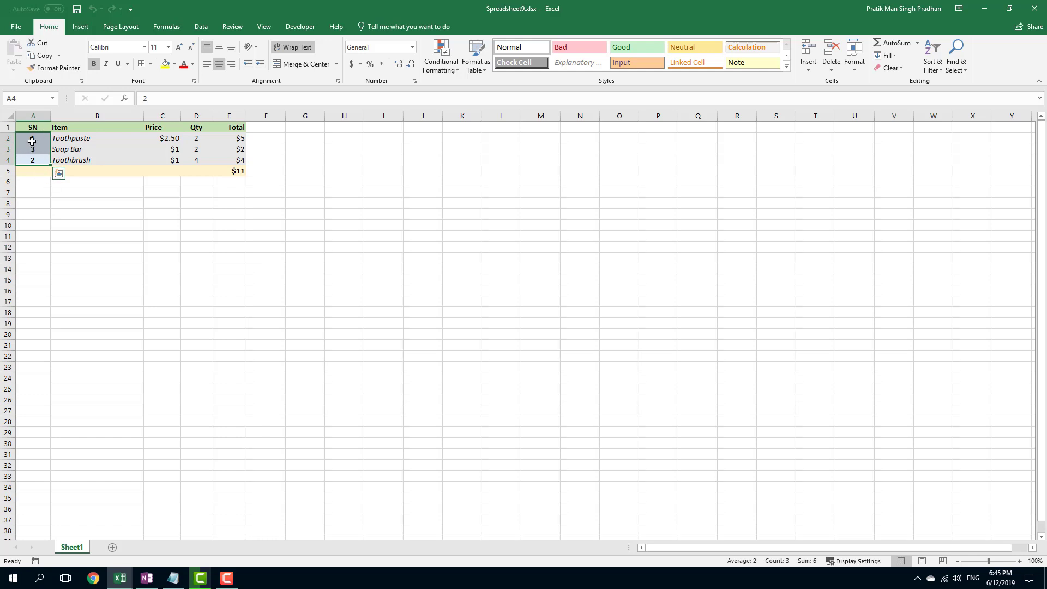
pyautogui.rightClick(32, 143)
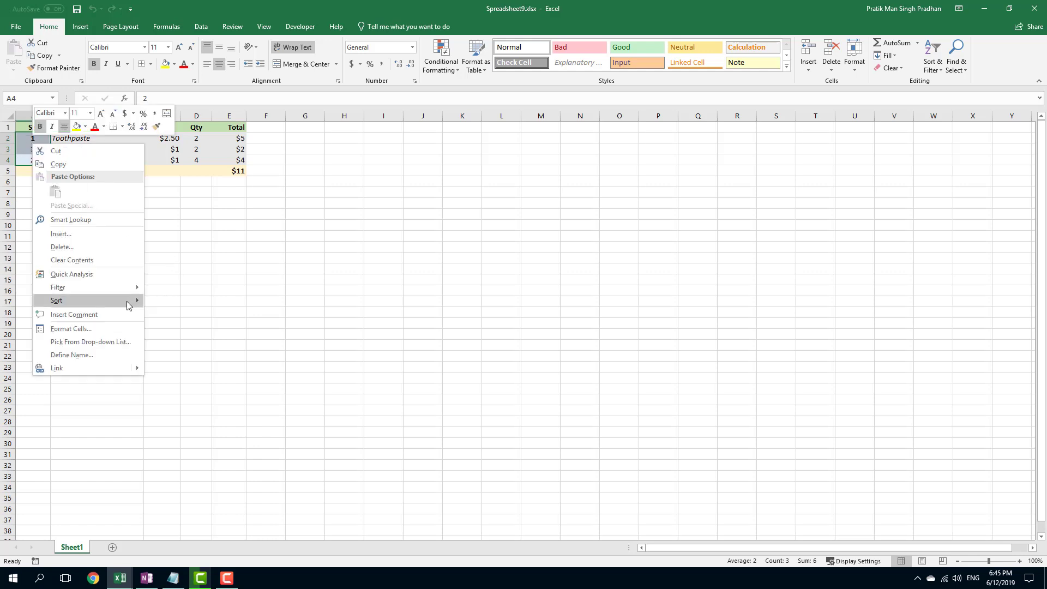
pyautogui.moveTo(131, 303)
pyautogui.click(220, 306)
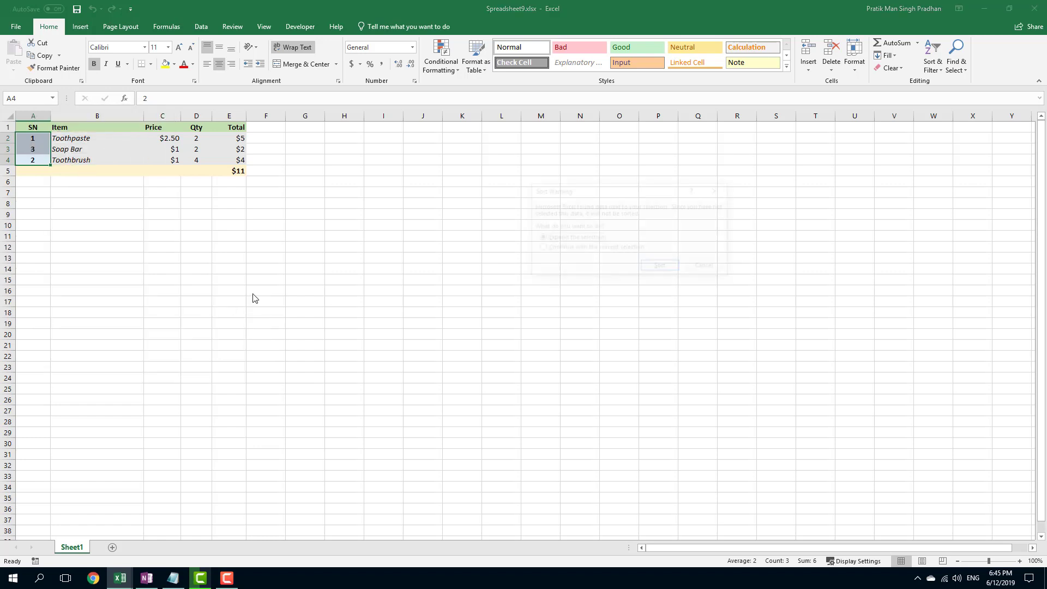
pyautogui.click(661, 267)
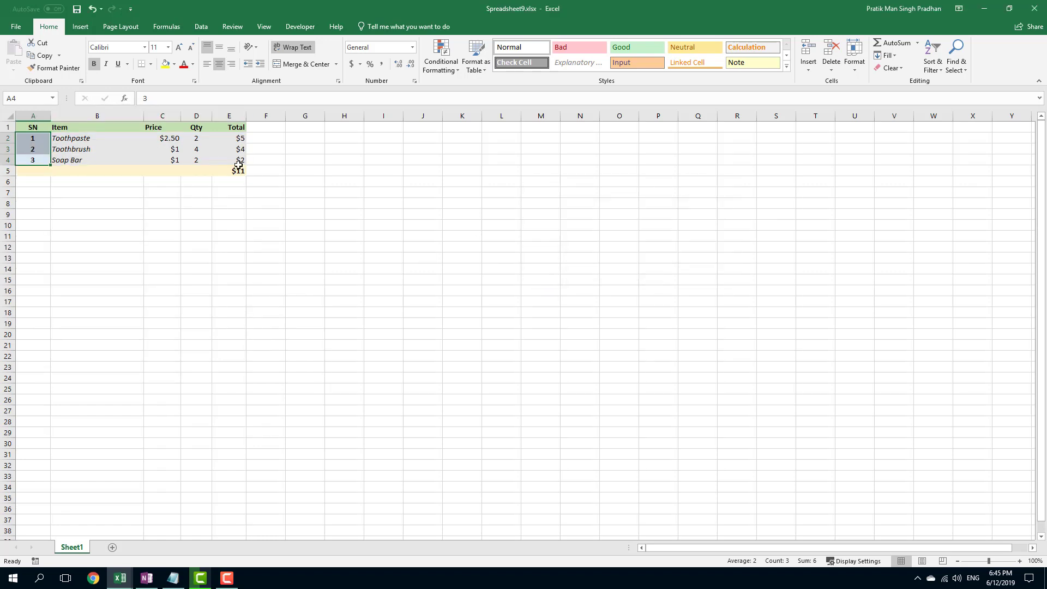
pyautogui.click(298, 173)
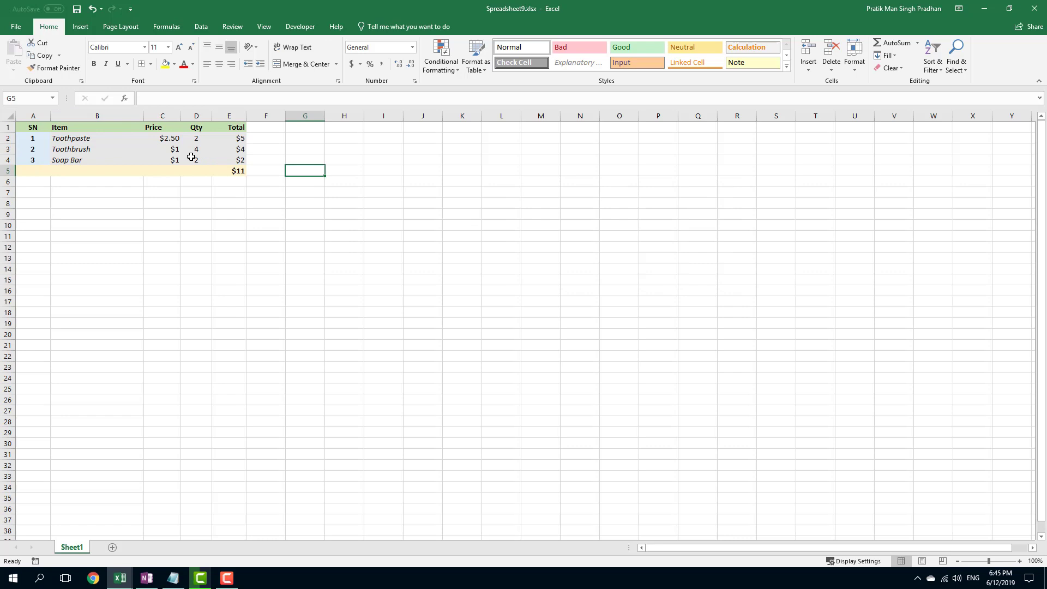
# Replace the Toothpaste total in E2 with the formula =C2*D2, keeping the existing totals below.
pyautogui.click(167, 139)
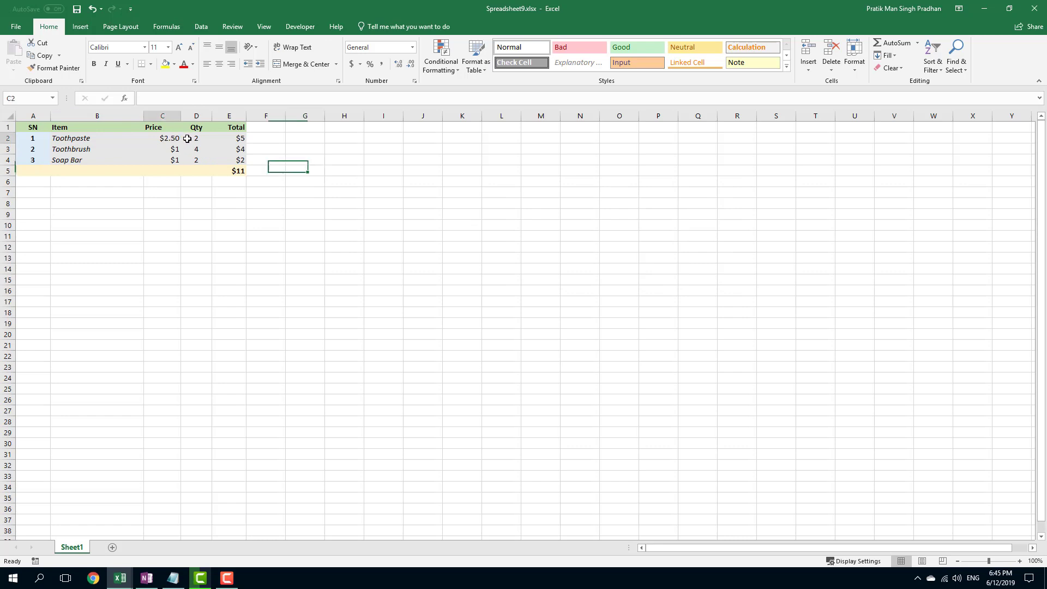
pyautogui.click(230, 141)
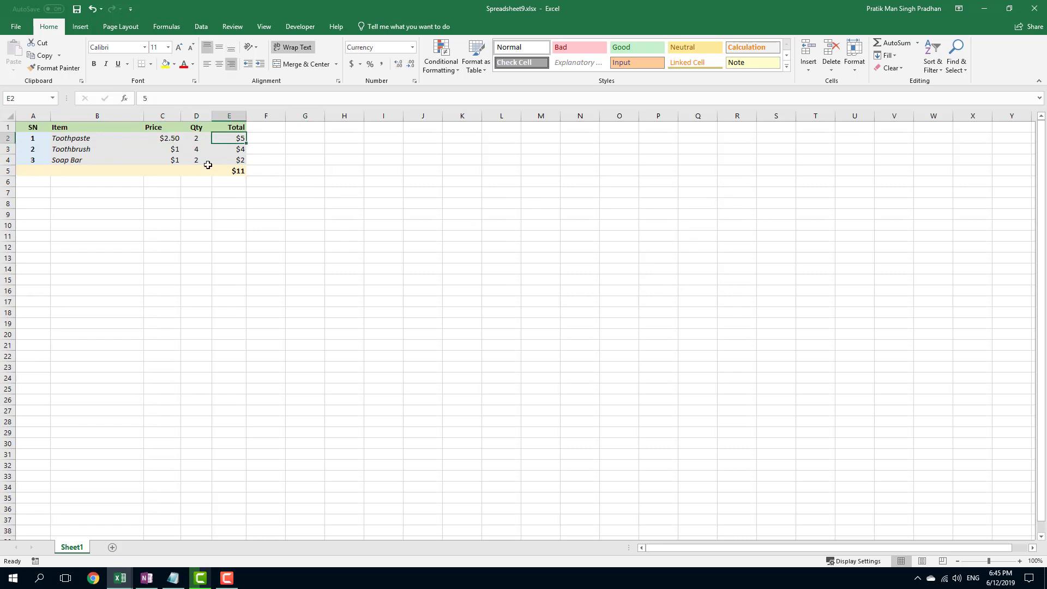
pyautogui.press('F2')
pyautogui.write('=')
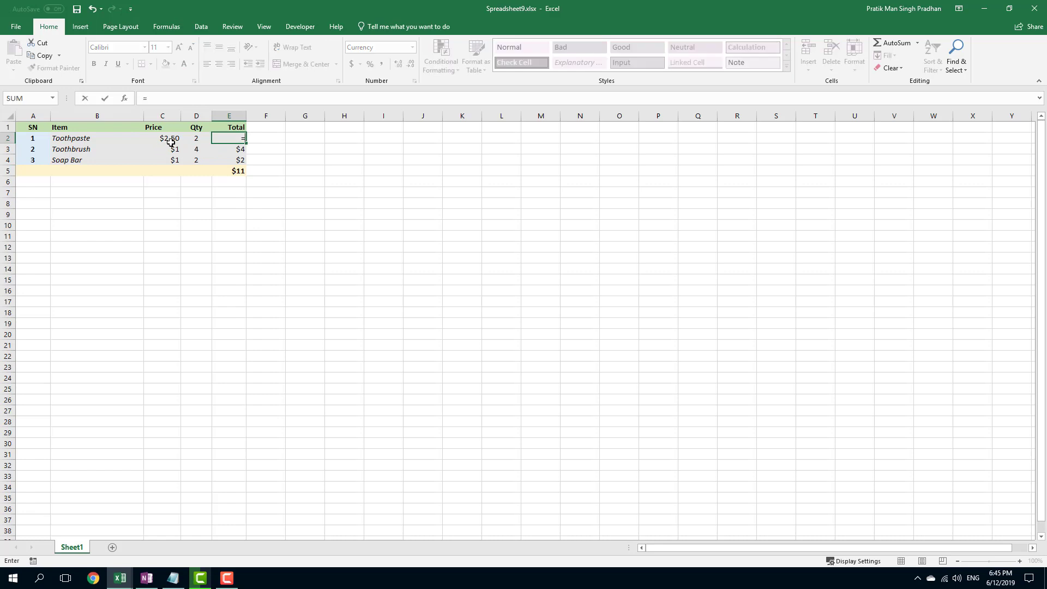
pyautogui.click(171, 139)
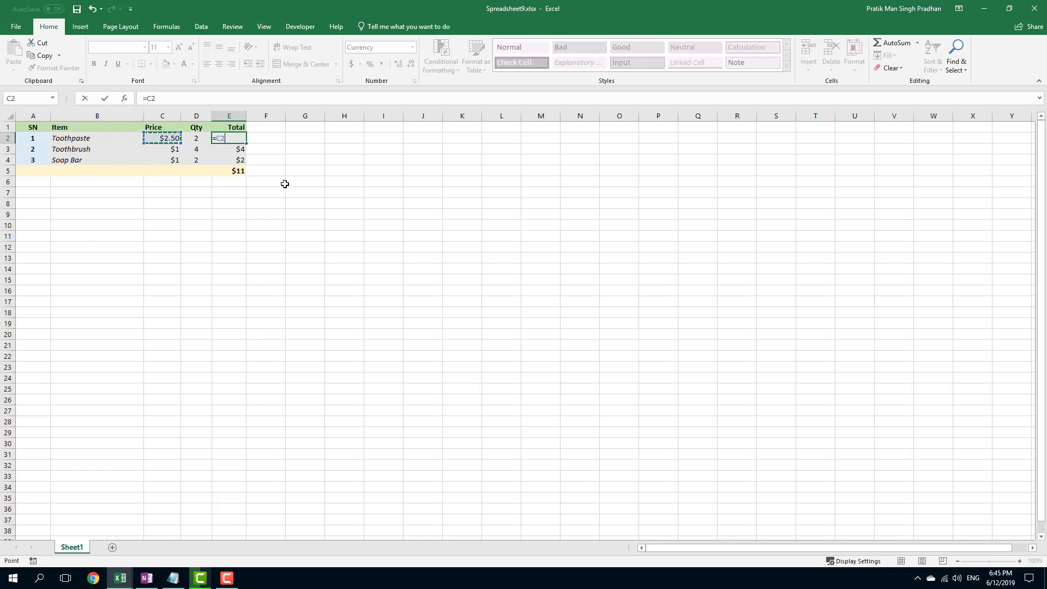
pyautogui.write('*')
pyautogui.click(200, 143)
pyautogui.press('Return')
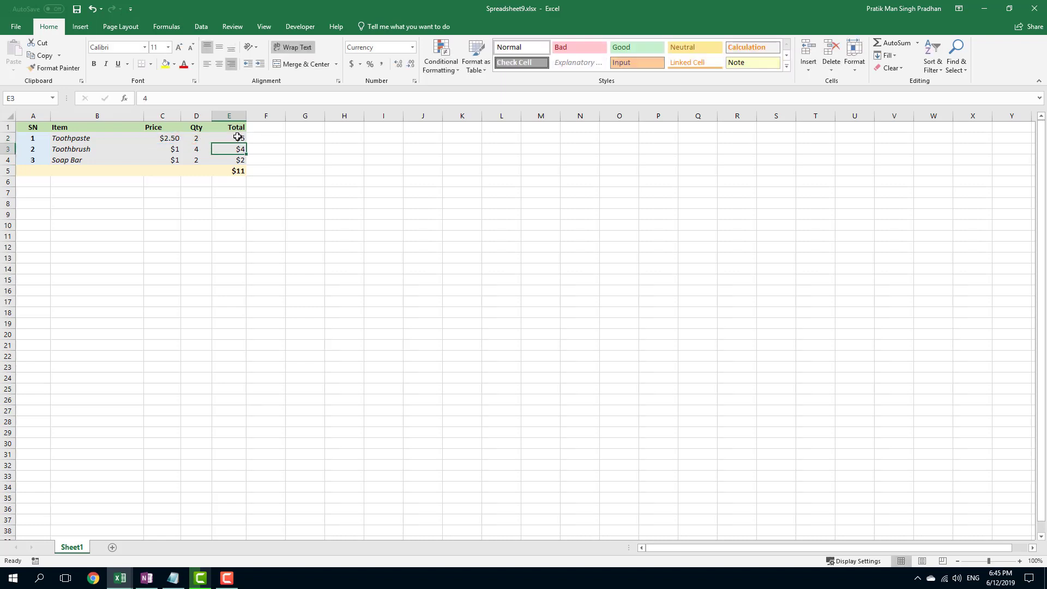
pyautogui.click(234, 138)
pyautogui.moveTo(245, 143); pyautogui.dragTo(244, 163)
pyautogui.press('Tab')
pyautogui.press('Return')
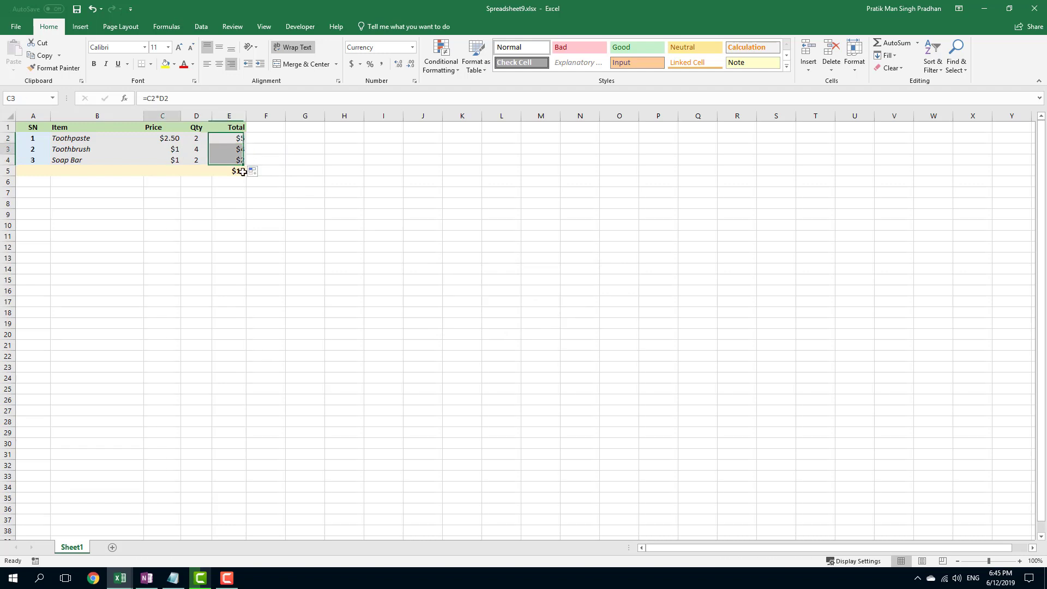
# Set the Toothbrush price to 2 and enter =SUM(E2:E4) in E5 for a $15 total.
pyautogui.write('2')
pyautogui.hotkey('ctrl', 'Return')
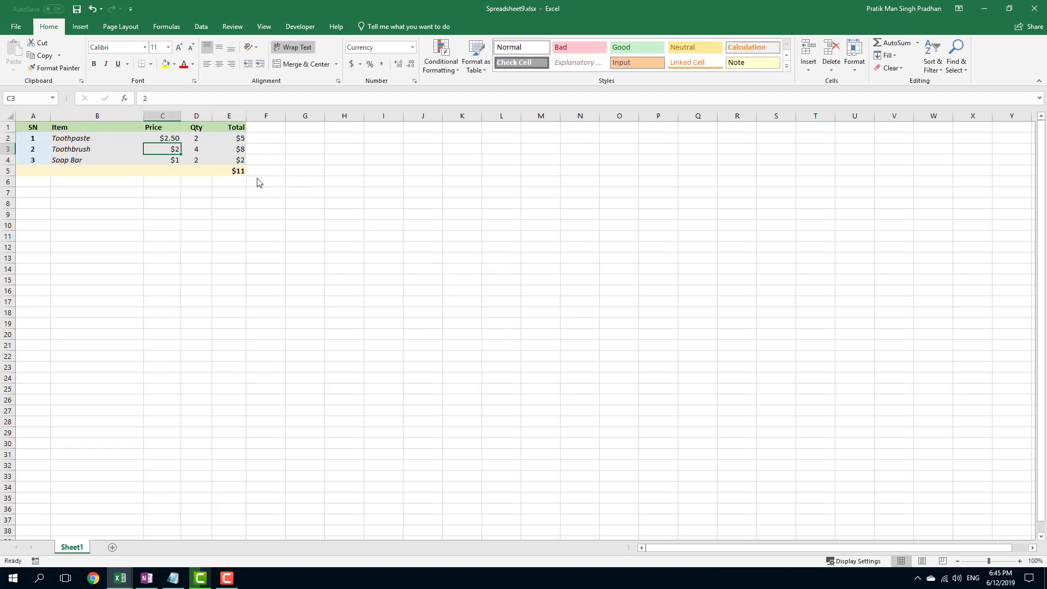
pyautogui.click(242, 172)
pyautogui.write('=Sum(')
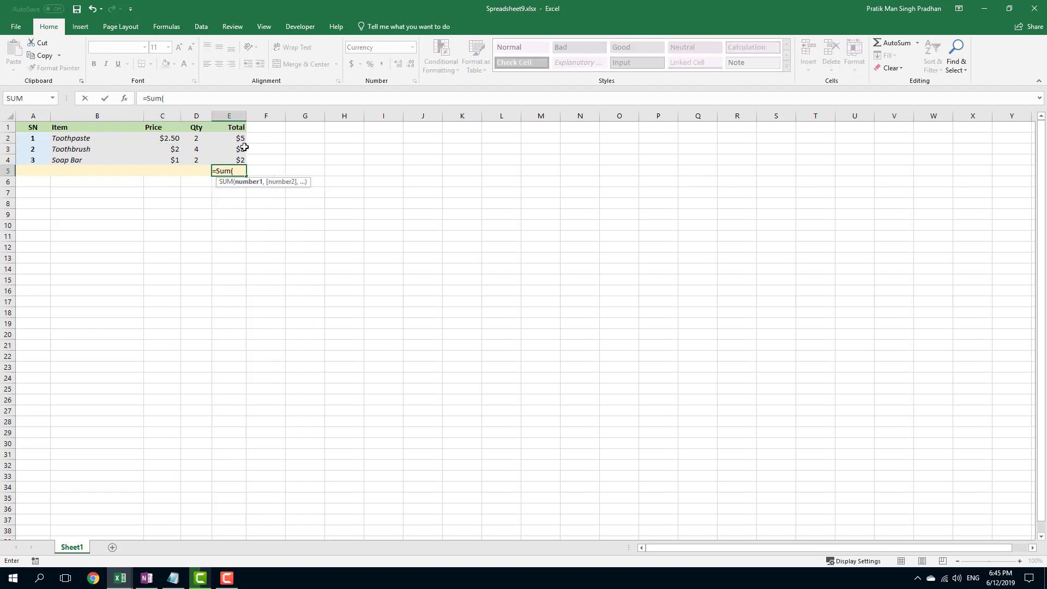
pyautogui.moveTo(244, 138); pyautogui.dragTo(245, 161)
pyautogui.press('Return')
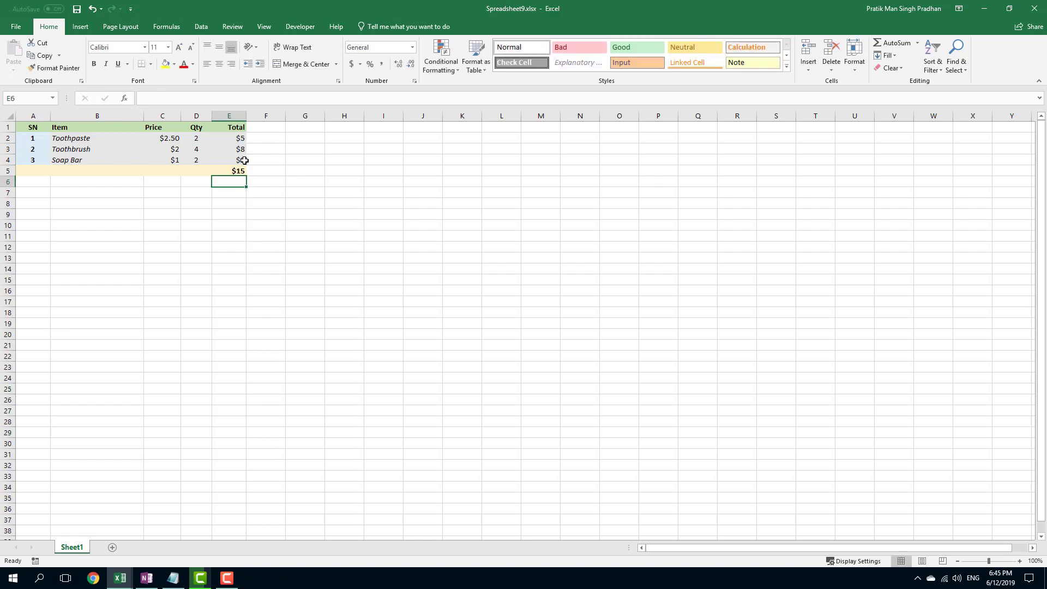
pyautogui.click(240, 169)
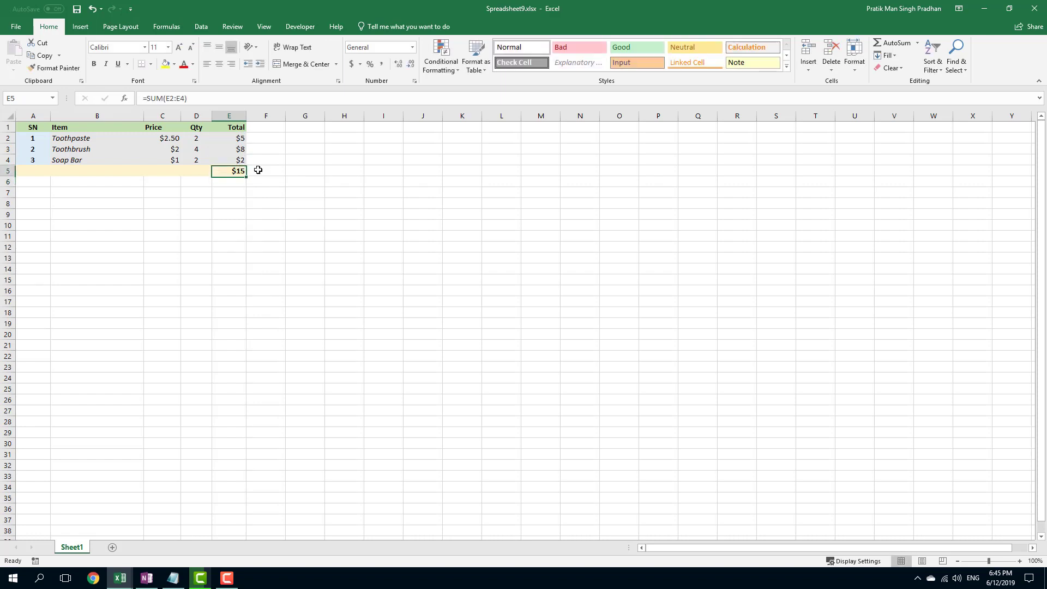
pyautogui.click(194, 172)
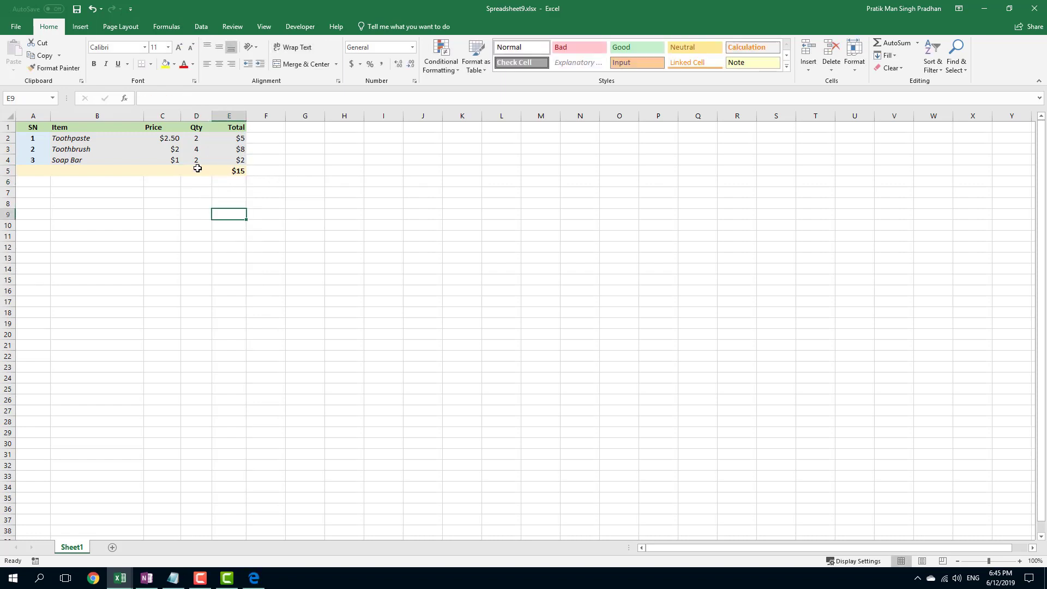
# Merge A5:D5, right-align it, and type a bold 'Grand Total' label.
pyautogui.moveTo(90, 170); pyautogui.dragTo(47, 170)
pyautogui.rightClick(48, 171)
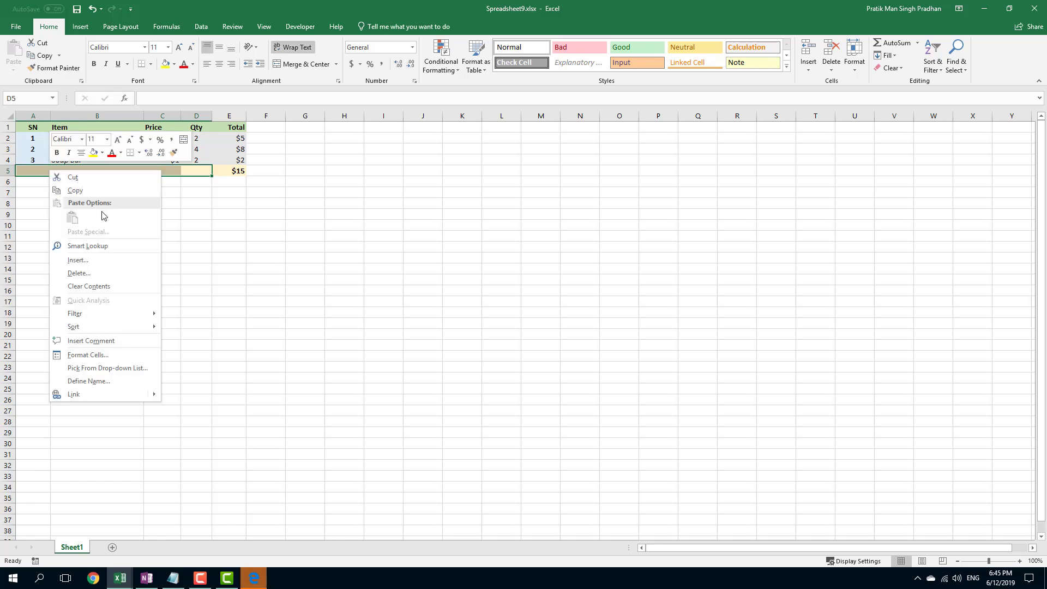
pyautogui.click(297, 254)
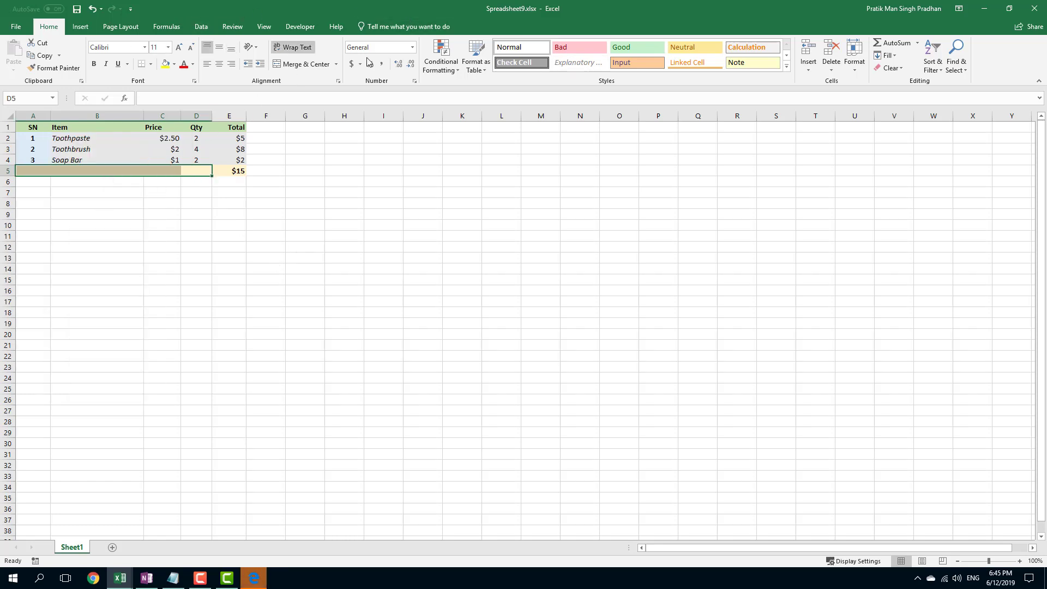
pyautogui.click(303, 64)
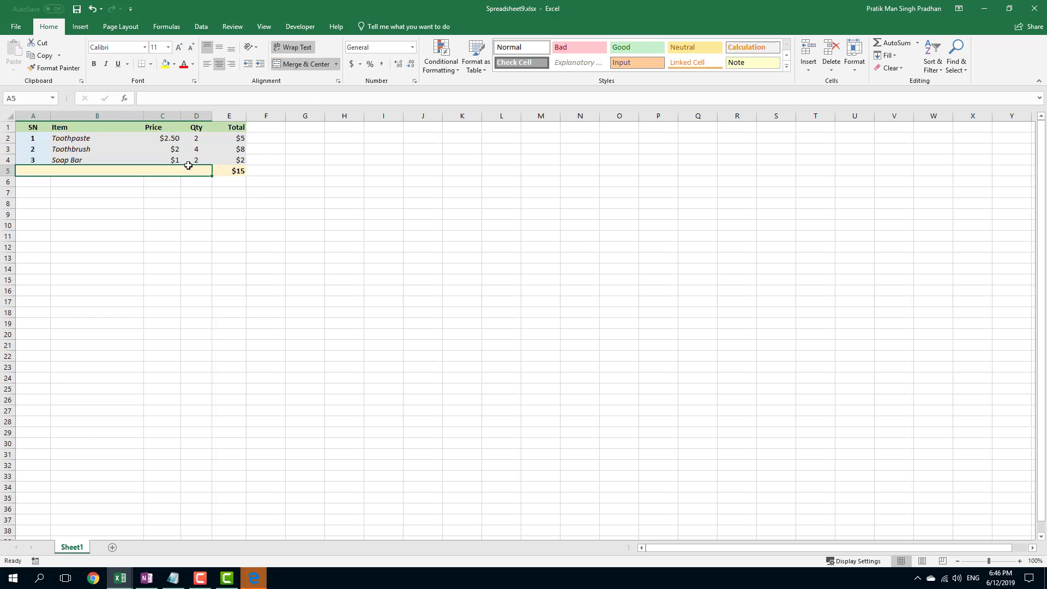
pyautogui.click(232, 65)
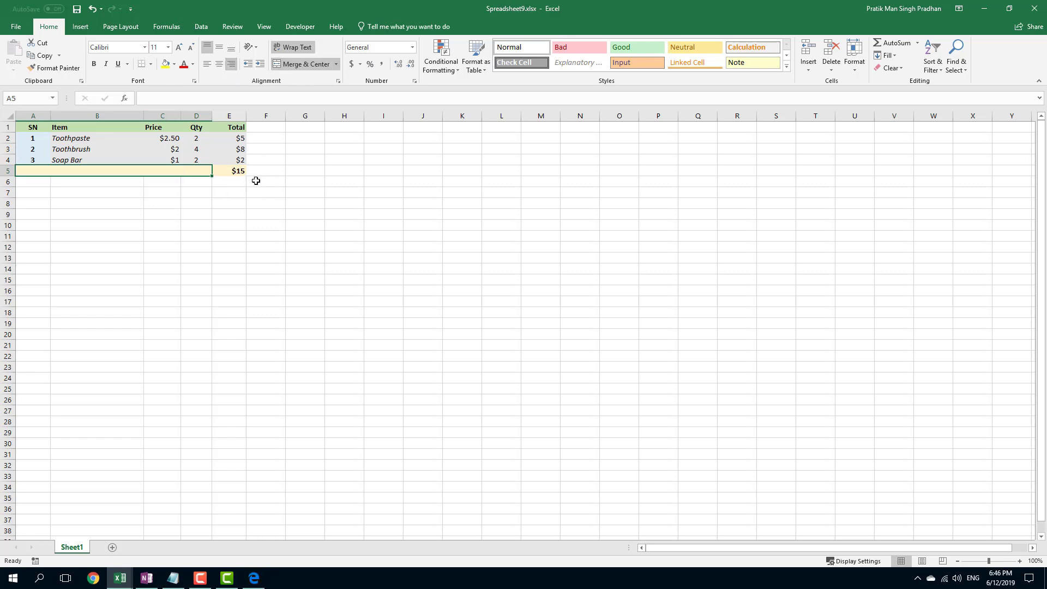
pyautogui.write('Grand Total')
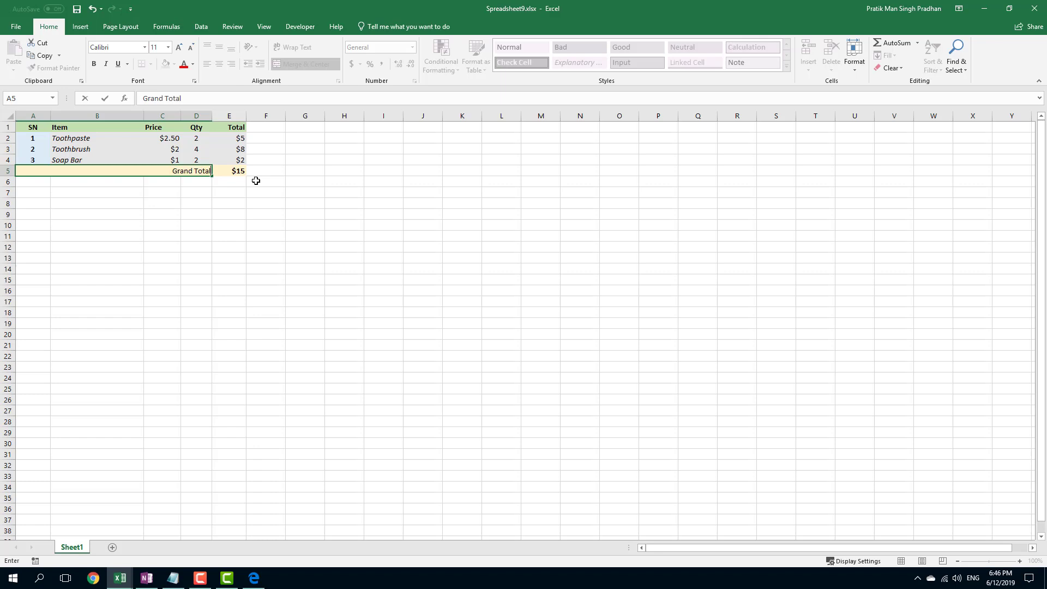
pyautogui.click(254, 175)
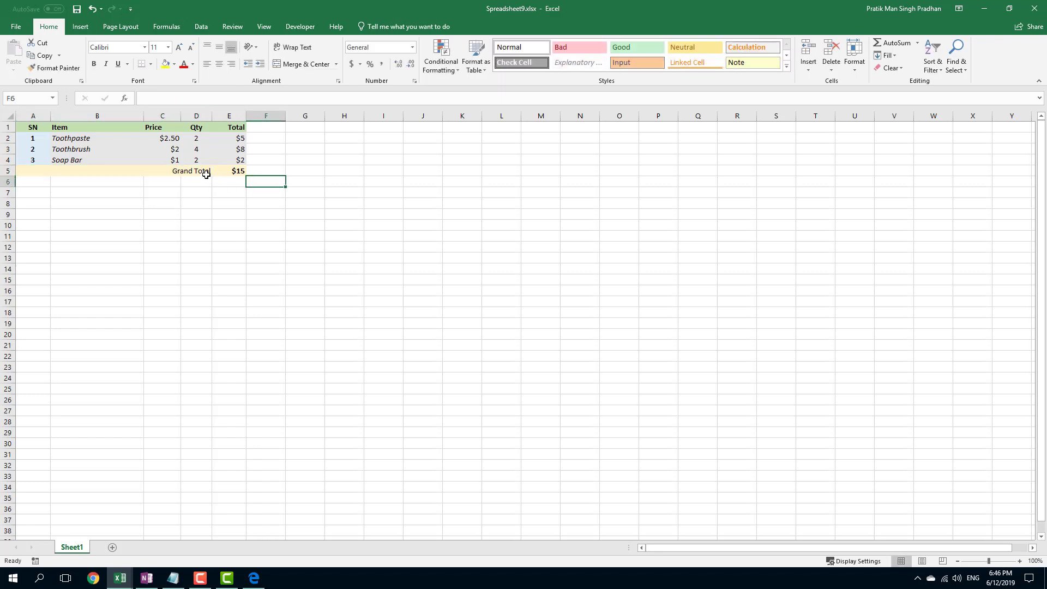
pyautogui.press('Left')
pyautogui.press('Left')
pyautogui.hotkey('ctrl', 'b')
# Review the $15 value in E5 and the Total column E1:E5.
pyautogui.click(367, 171)
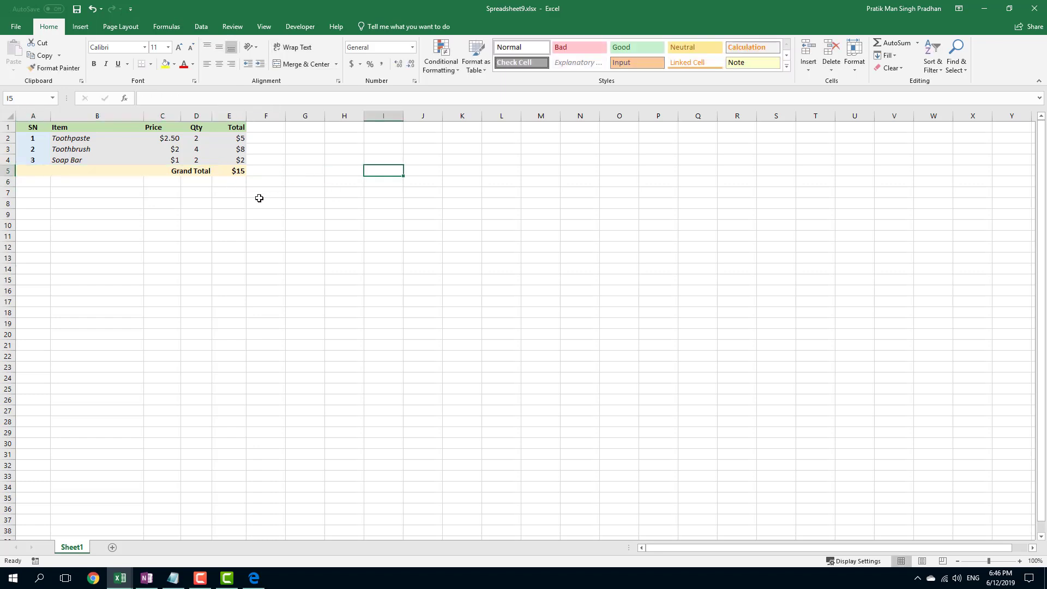
pyautogui.click(229, 171)
pyautogui.moveTo(233, 127); pyautogui.dragTo(254, 173)
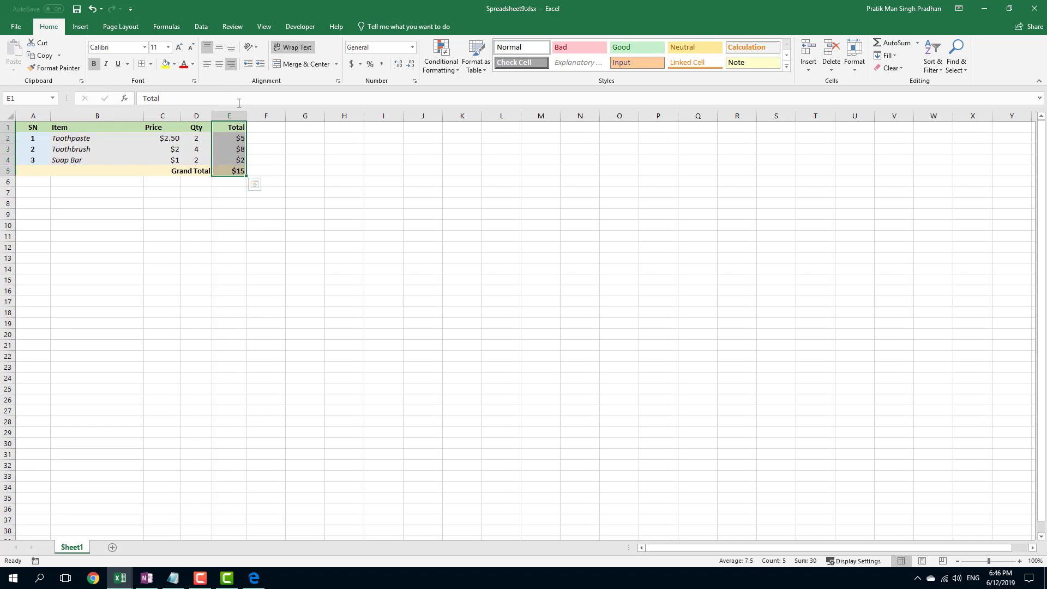
pyautogui.click(271, 156)
pyautogui.click(376, 202)
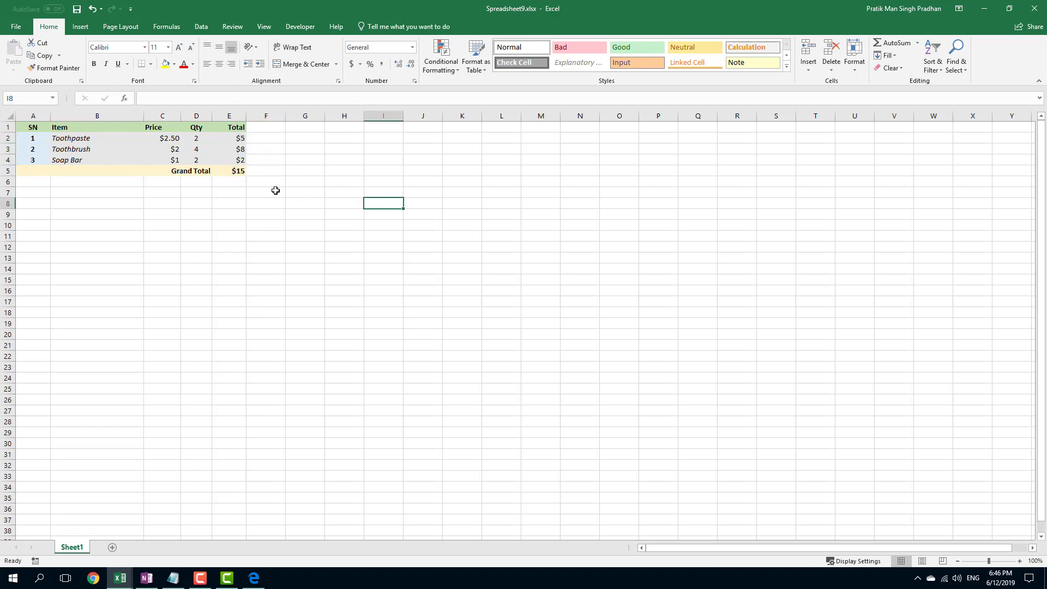
# Switch back to OneNote and deselect the embedded spreadsheet to view its updated preview.
pyautogui.hotkey('alt', 'Tab')
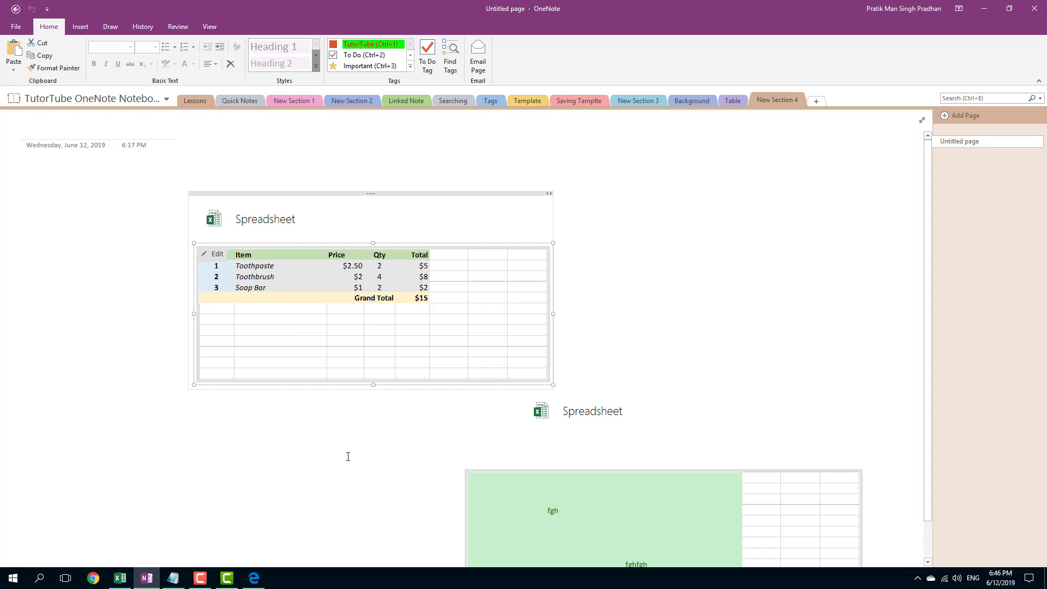
pyautogui.click(366, 423)
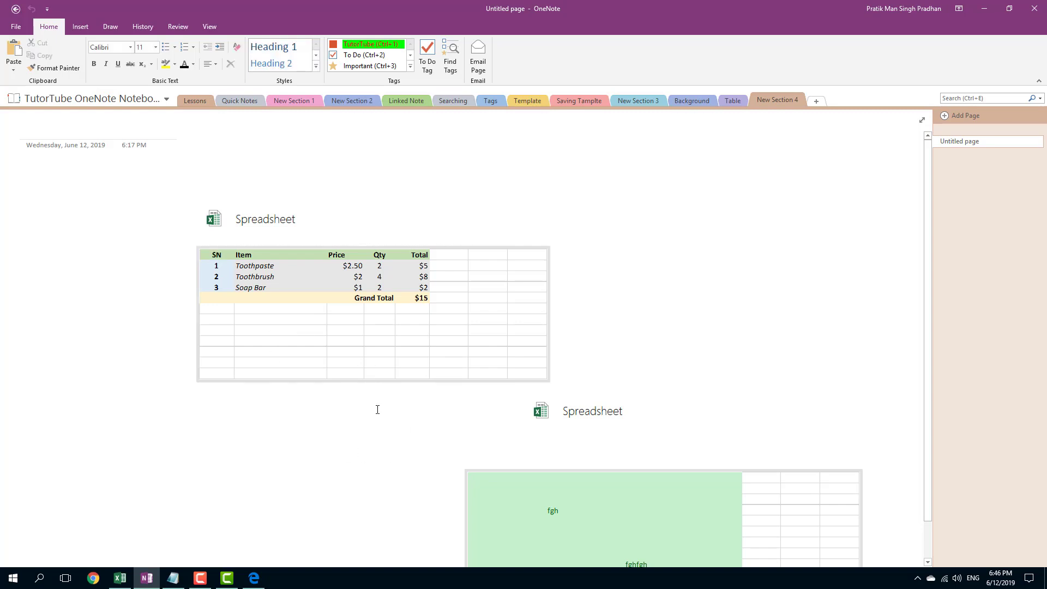